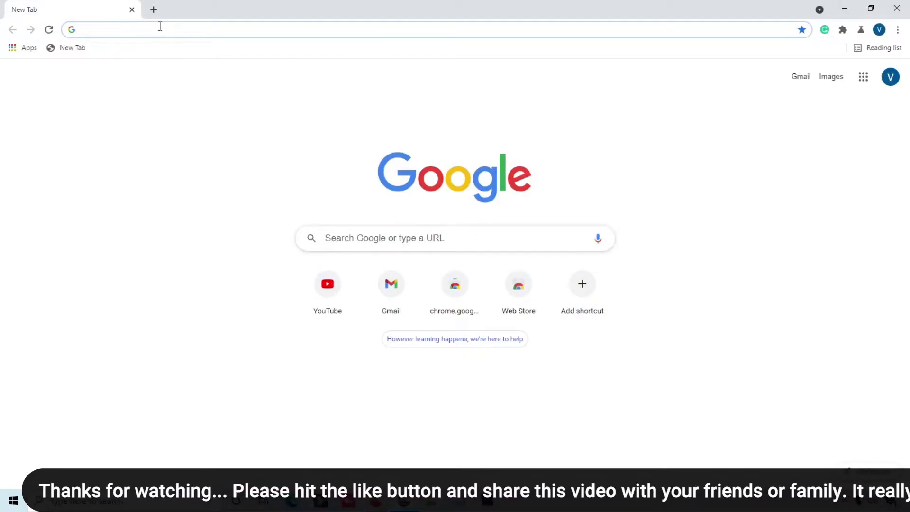
# - Search Google for 'google chorme beta', preview the Chrome Beta result in a new tab, then close it
pyautogui.write('google ')
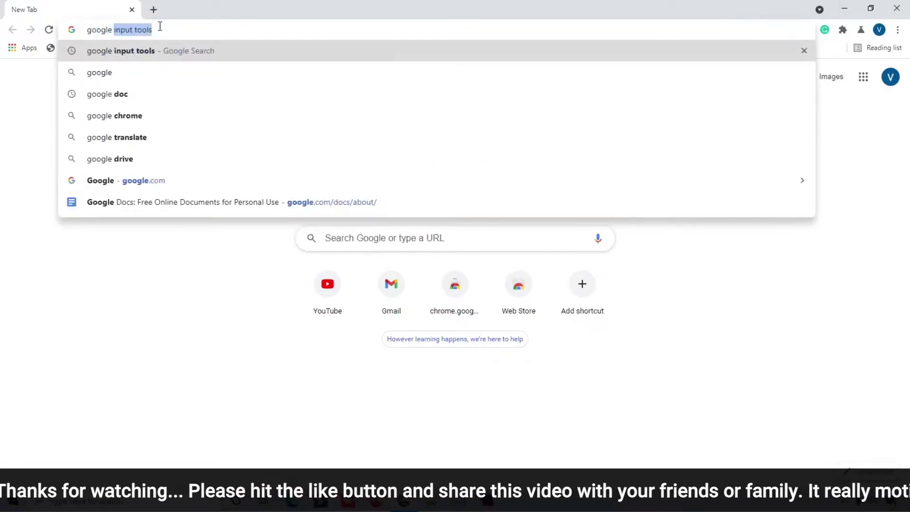
pyautogui.write('chorme beta')
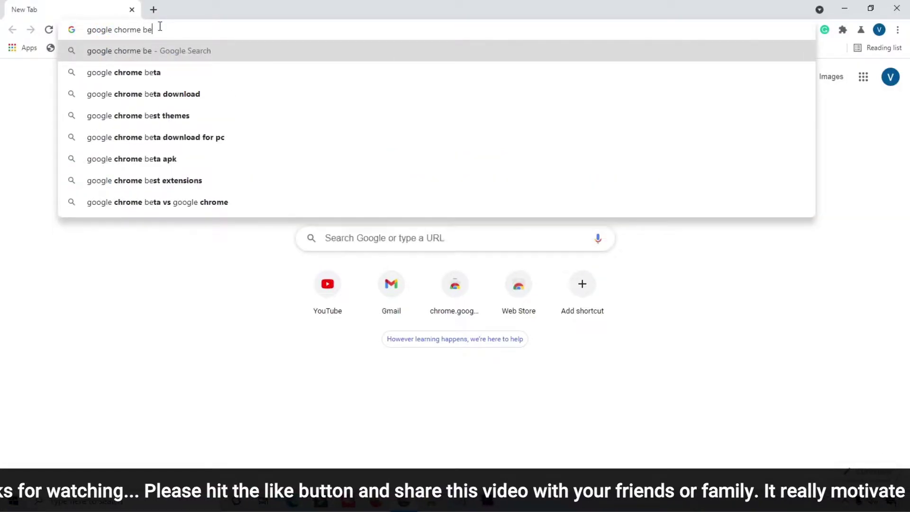
pyautogui.press('Return')
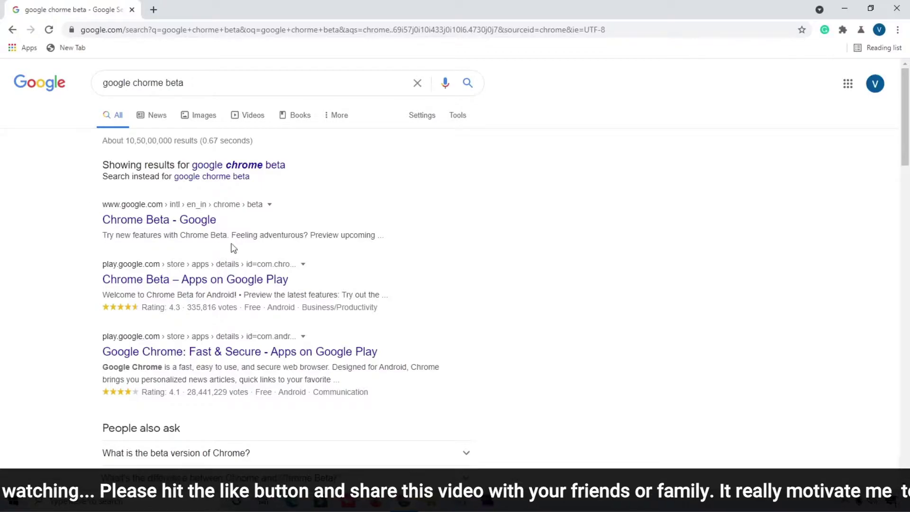
pyautogui.rightClick(155, 227)
pyautogui.click(189, 232)
pyautogui.click(185, 10)
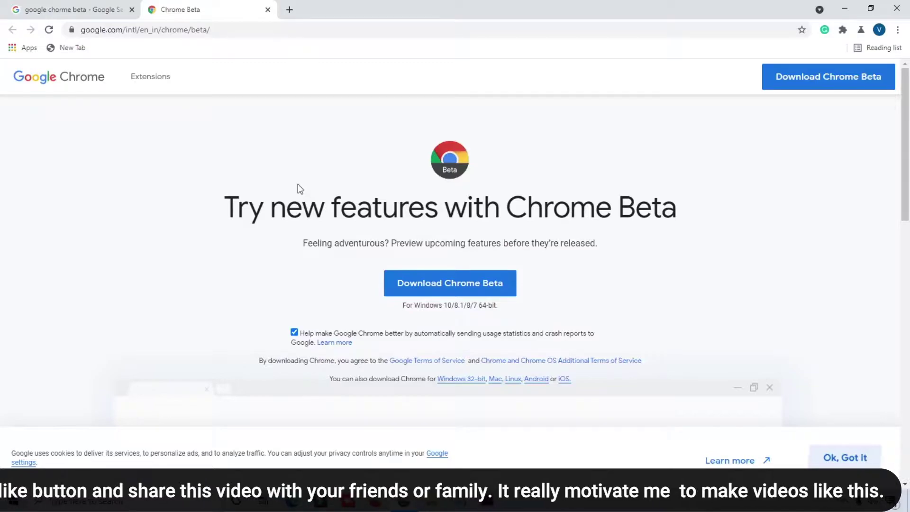
pyautogui.hotkey('ctrl', 'w')
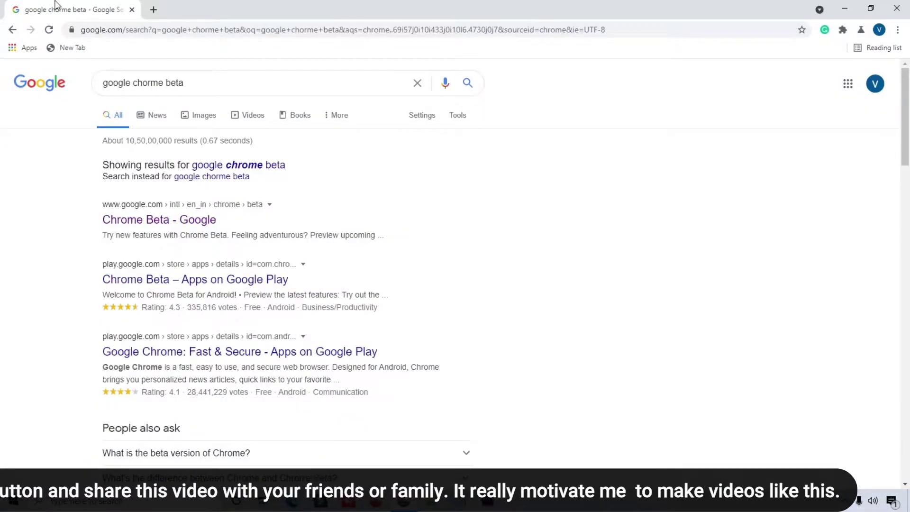
pyautogui.click(45, 84)
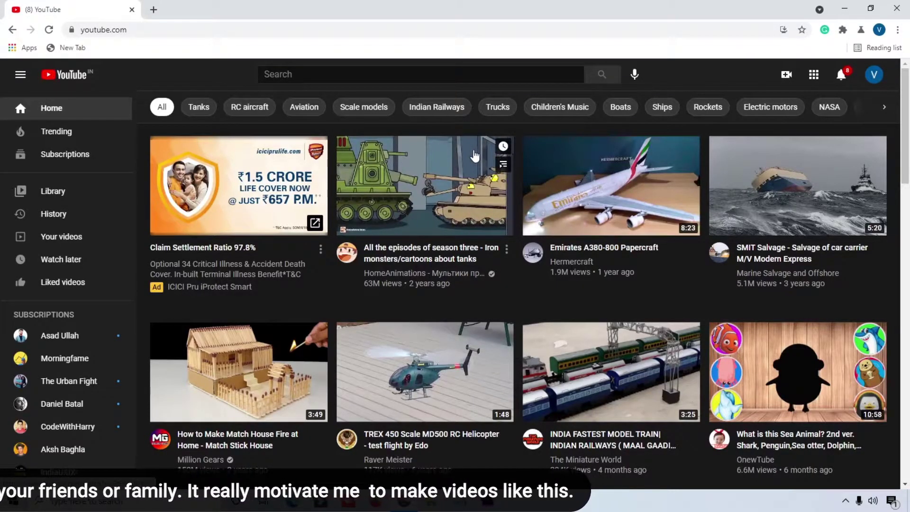
pyautogui.rightClick(668, 73)
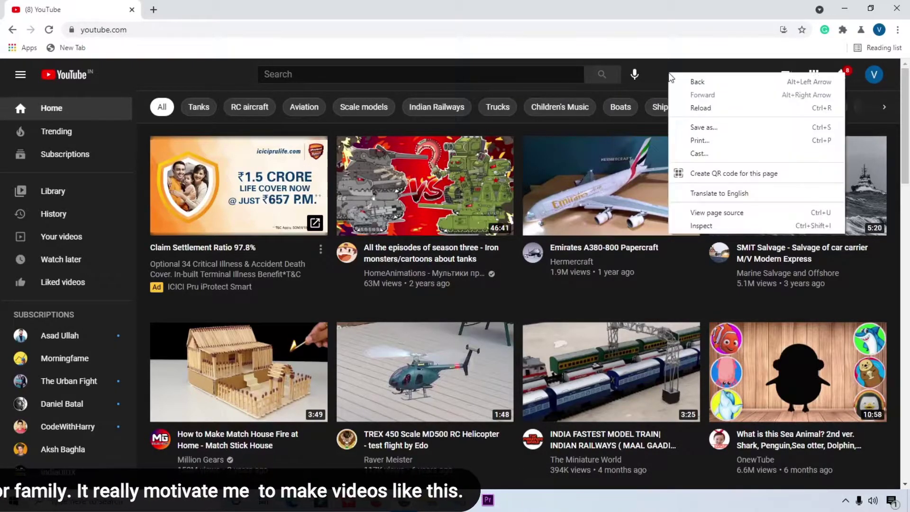
pyautogui.click(705, 174)
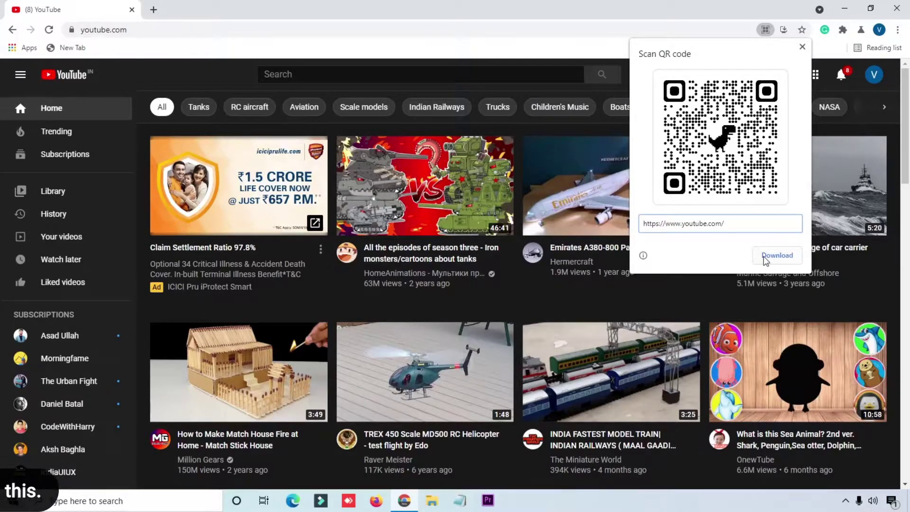
pyautogui.click(778, 256)
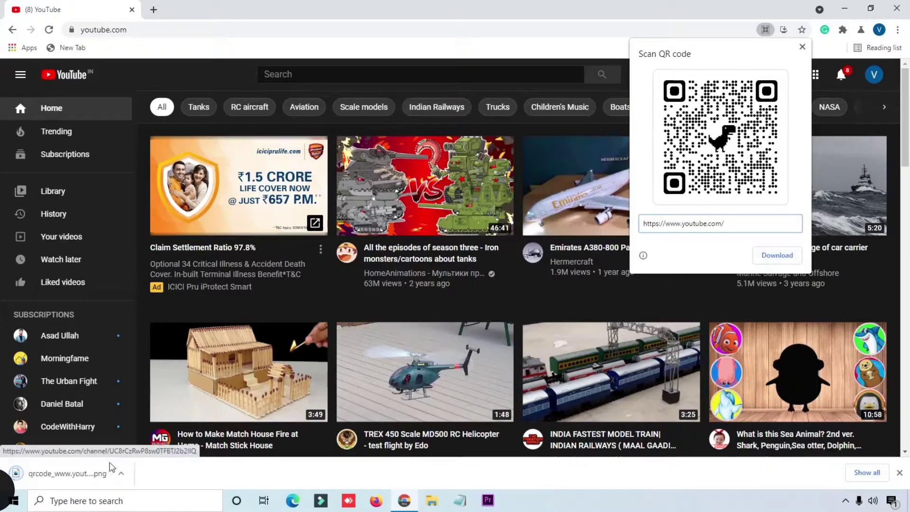
pyautogui.click(77, 474)
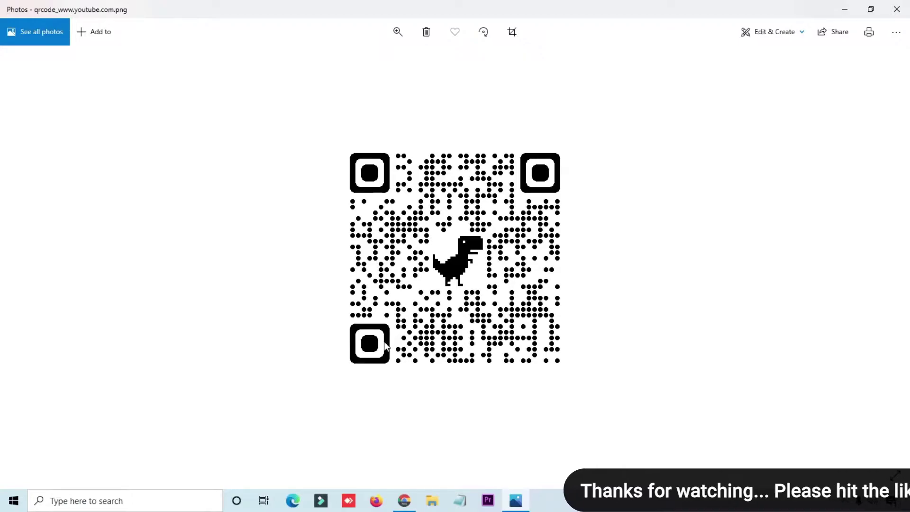
pyautogui.click(897, 10)
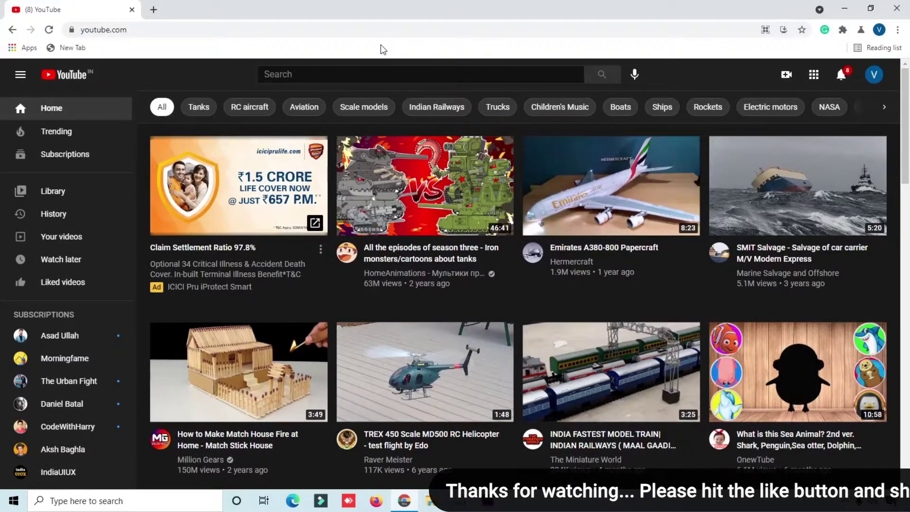
# - Open Wikipedia, bing.com and yahoo.com, each in its own new tab
pyautogui.click(153, 9)
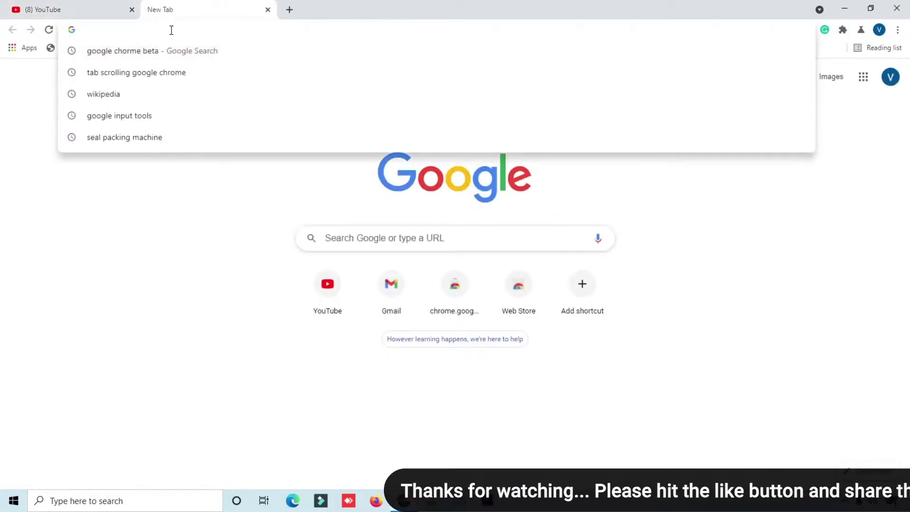
pyautogui.write('wikipedia')
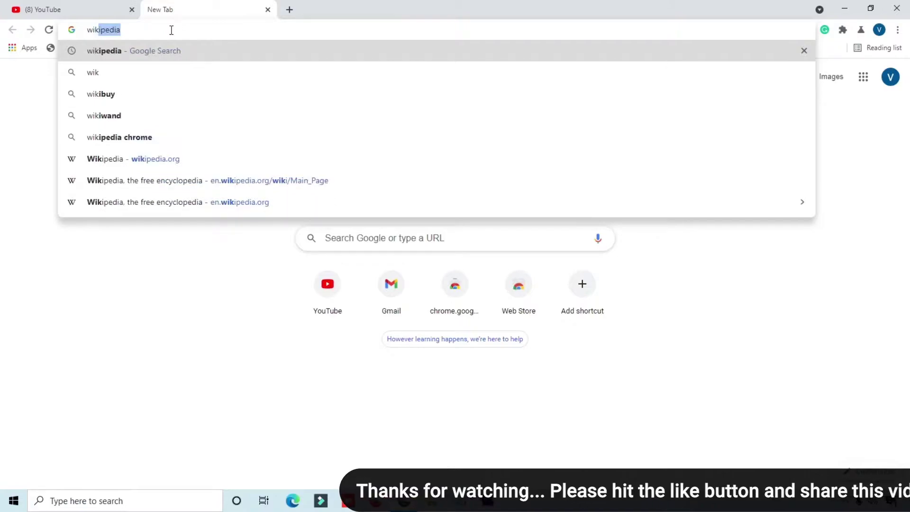
pyautogui.press('Return')
pyautogui.click(128, 176)
pyautogui.click(290, 9)
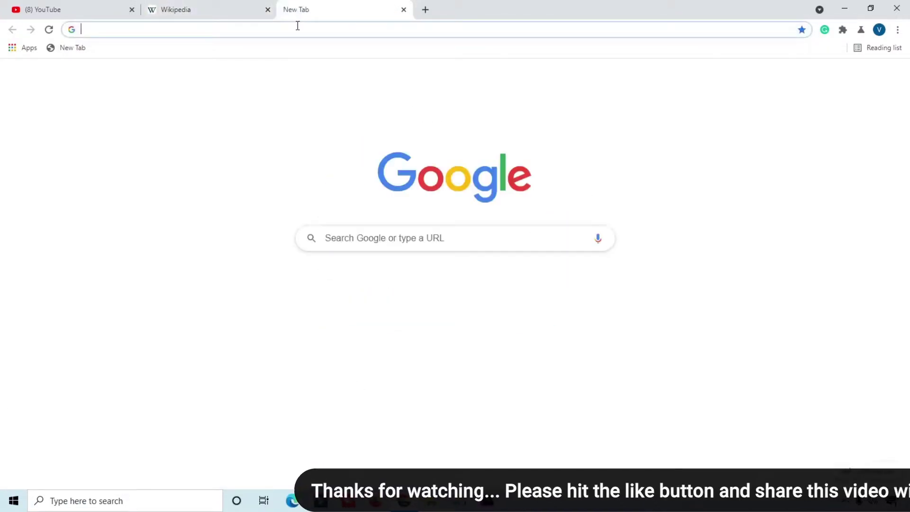
pyautogui.write('big')
pyautogui.press('BackSpace')
pyautogui.write('ng')
pyautogui.press('Return')
pyautogui.click(425, 10)
pyautogui.write('yahoo.com')
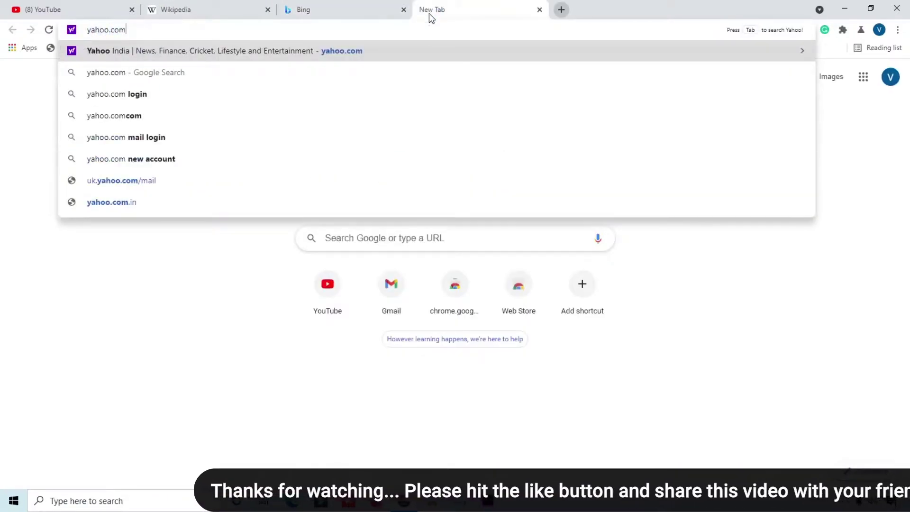
pyautogui.press('Return')
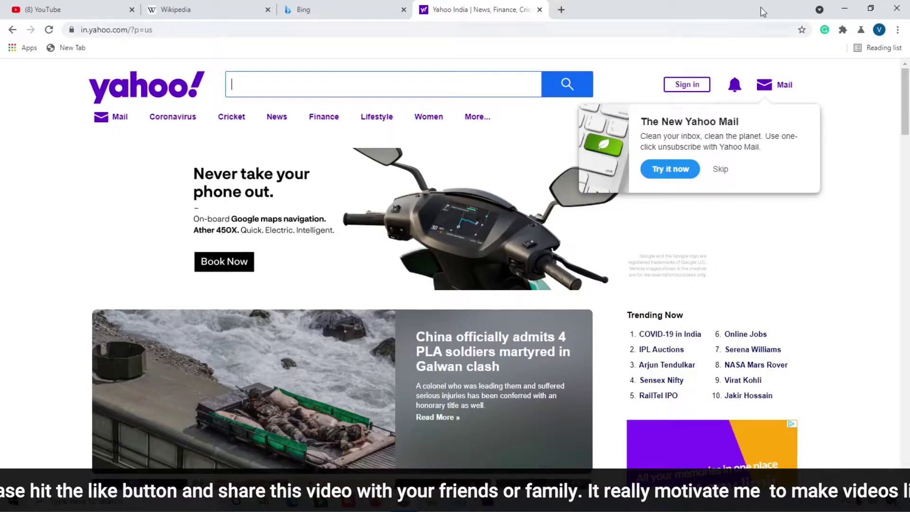
# - Use the Search tabs list with 'wiki' to switch to the Wikipedia tab
pyautogui.click(819, 11)
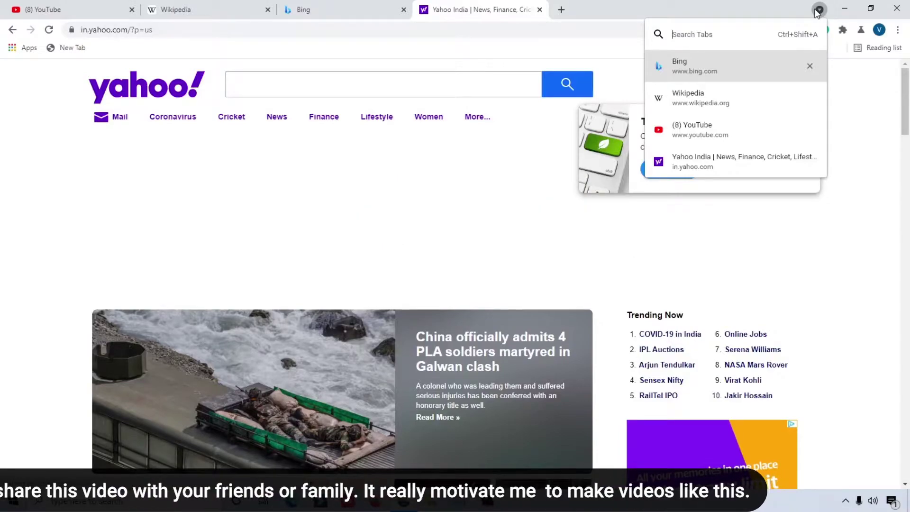
pyautogui.write('wiki')
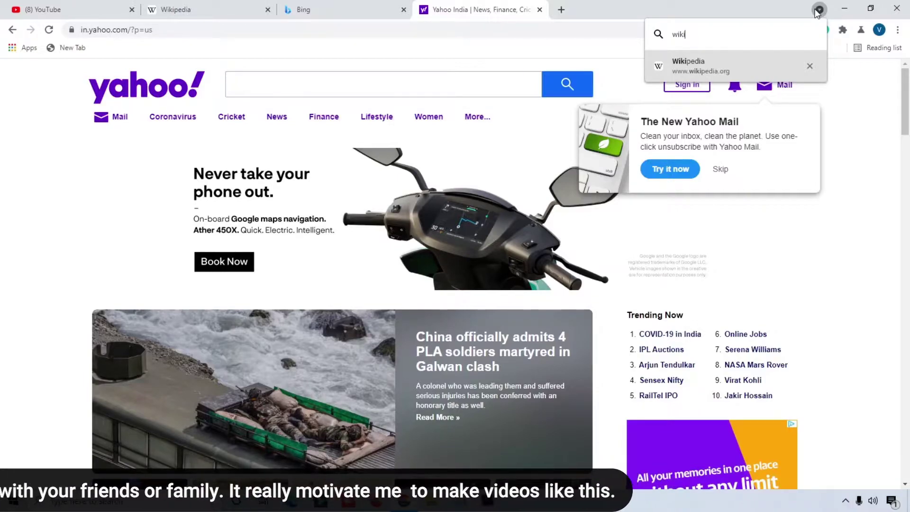
pyautogui.press('Return')
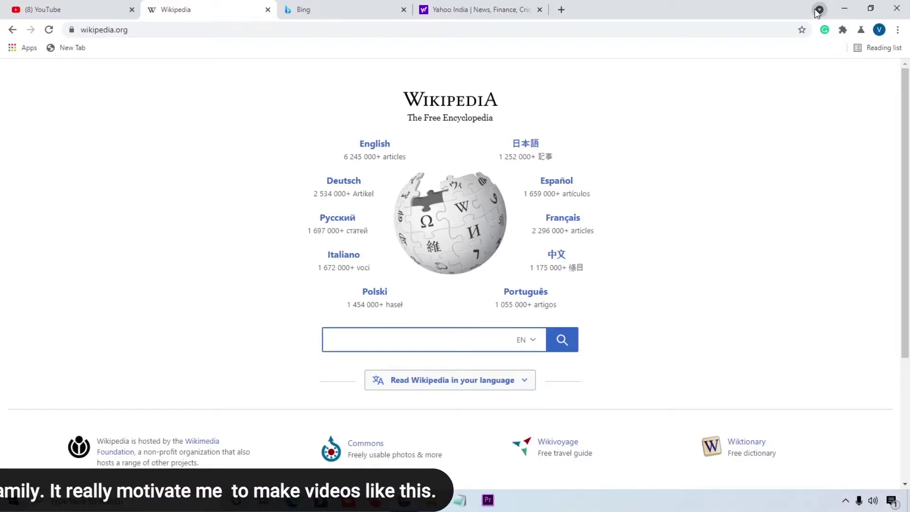
# - Reopen tab search with Ctrl+Shift+A and switch to the YouTube tab by typing 'yout'
pyautogui.click(818, 10)
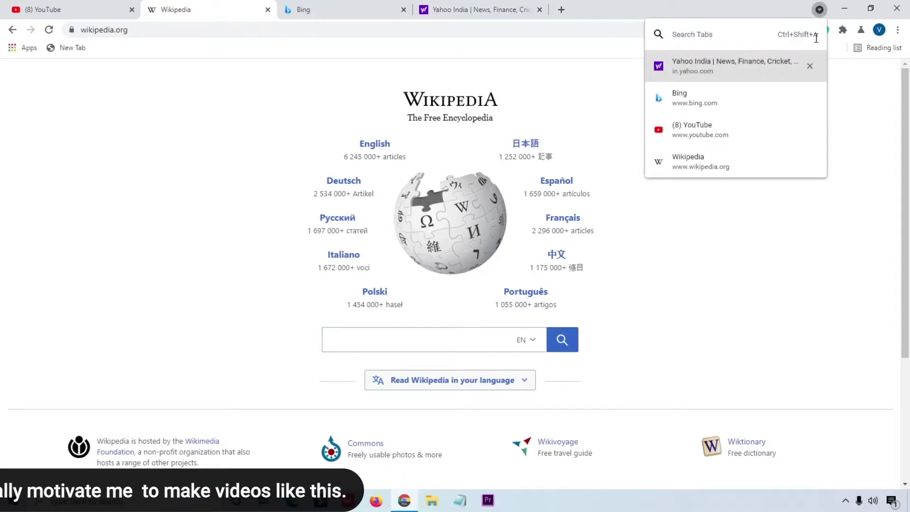
pyautogui.click(666, 14)
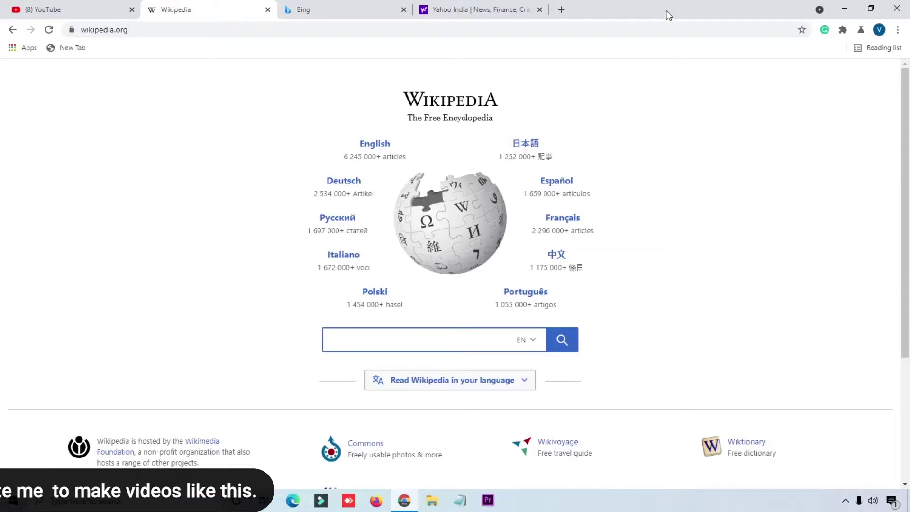
pyautogui.hotkey('ctrl', 'shift', 'a')
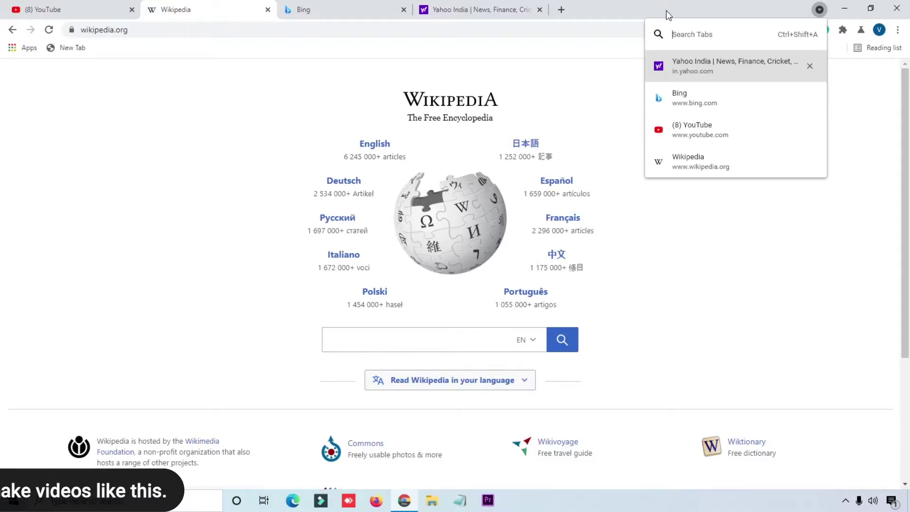
pyautogui.write('yout')
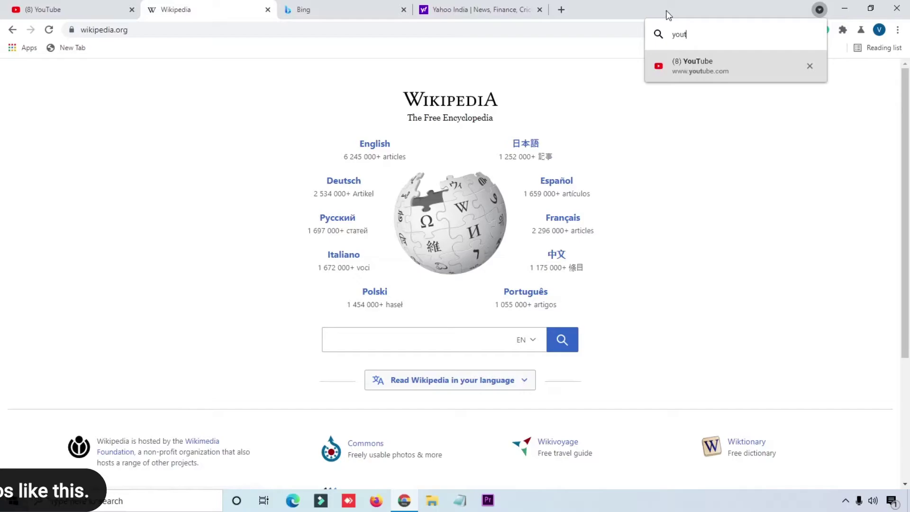
pyautogui.press('Return')
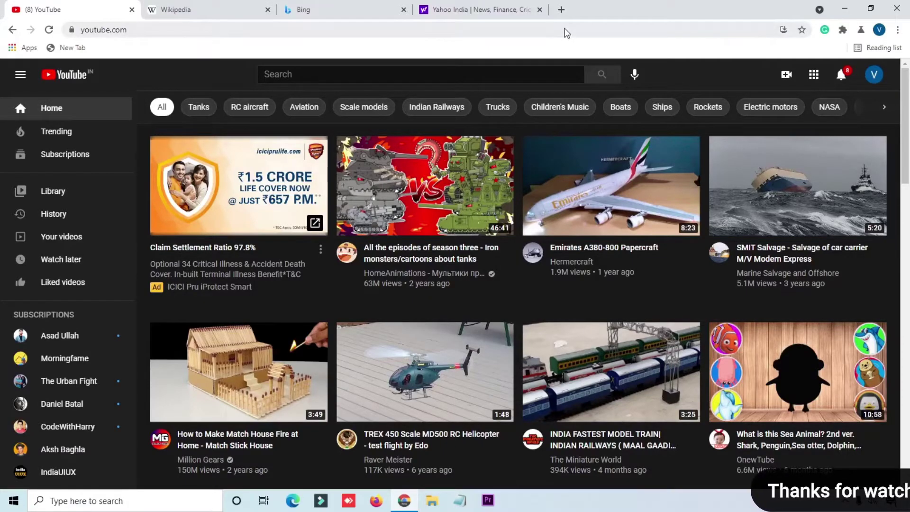
# - Add the Yahoo India article about China soldiers to the reading list
pyautogui.click(473, 10)
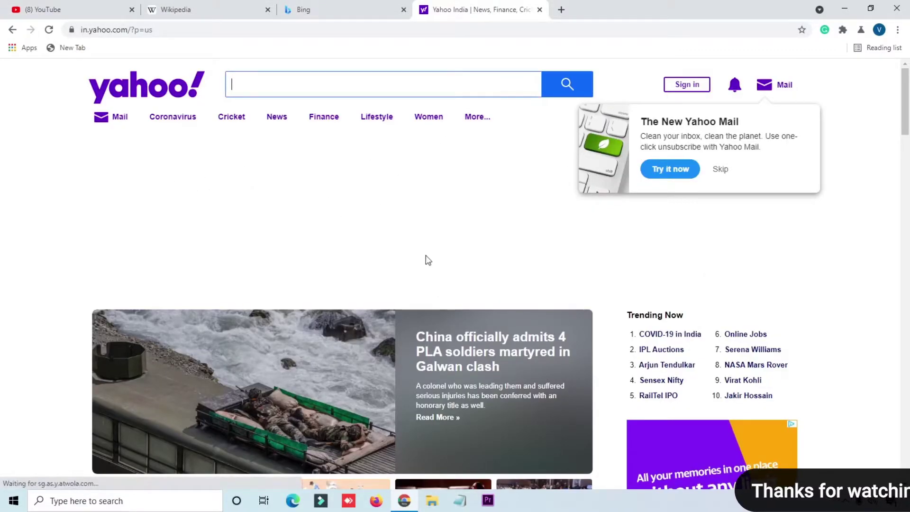
pyautogui.scroll(-2, 424, 252)
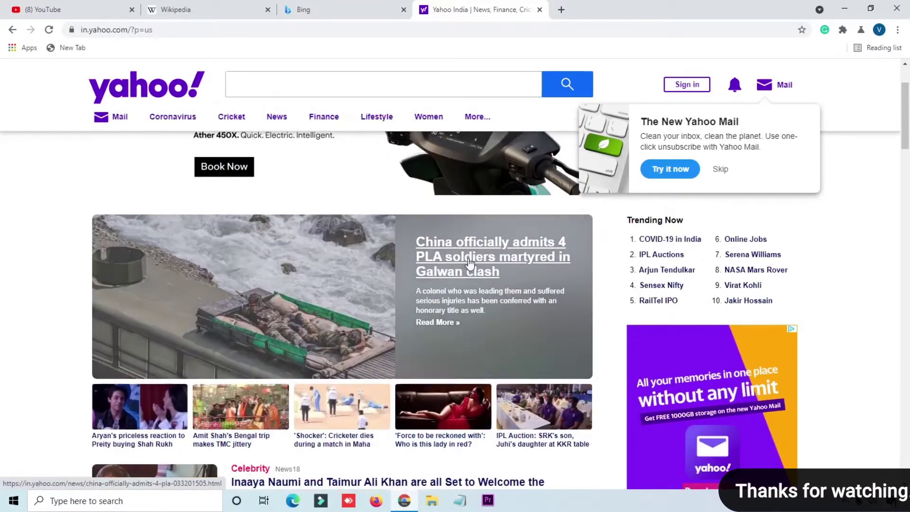
pyautogui.click(469, 262)
pyautogui.scroll(-5, 350, 299)
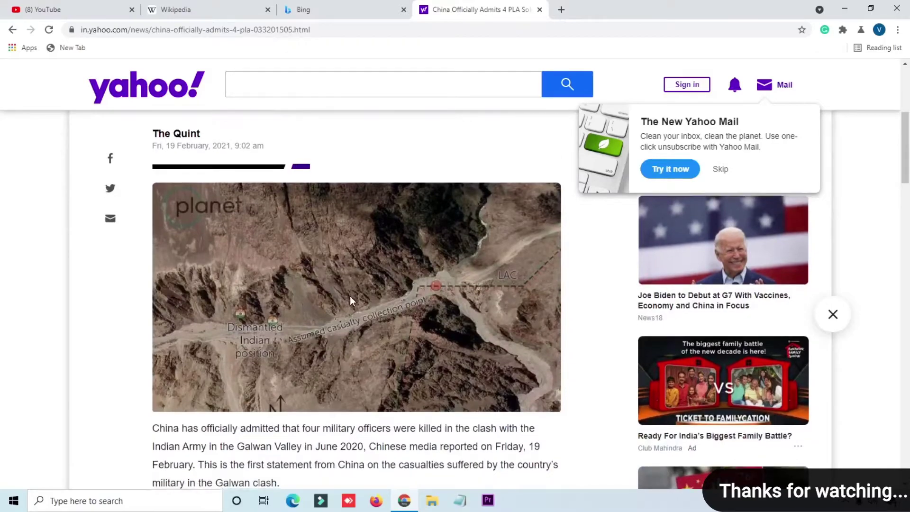
pyautogui.scroll(-3, 350, 296)
pyautogui.scroll(-5, 350, 295)
pyautogui.scroll(3, 349, 295)
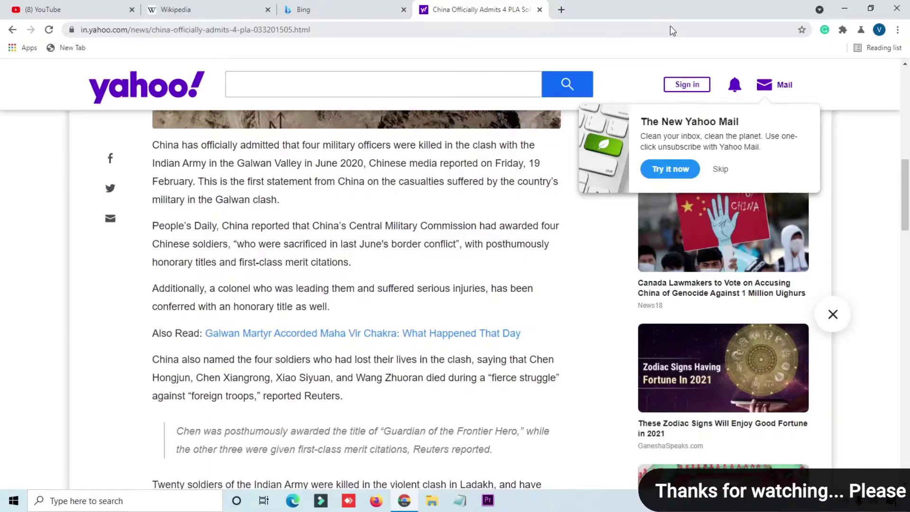
pyautogui.click(802, 29)
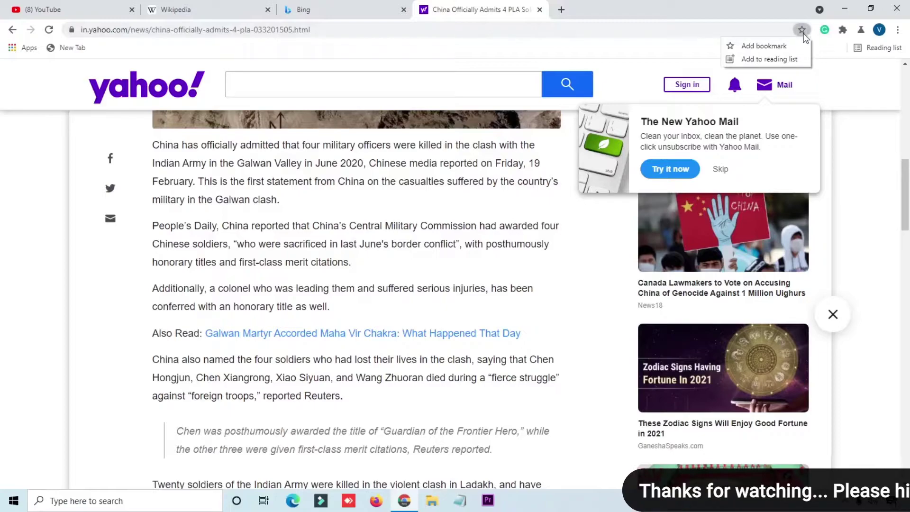
pyautogui.click(765, 60)
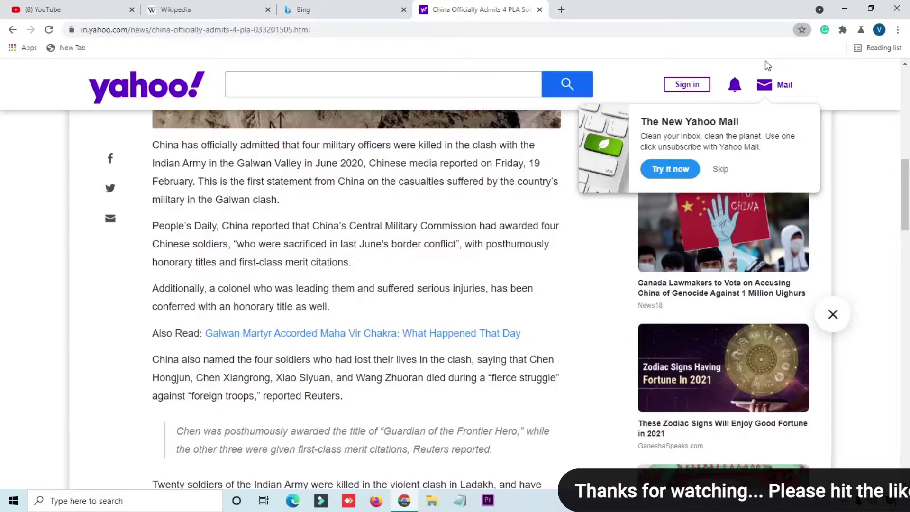
pyautogui.click(856, 49)
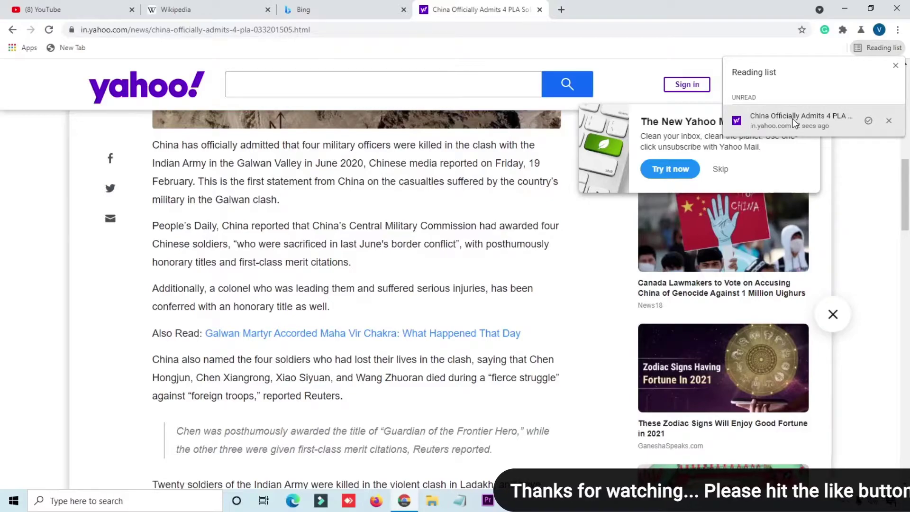
# - Add the Wikipedia page to the reading list, then close the Reading list panel
pyautogui.click(256, 7)
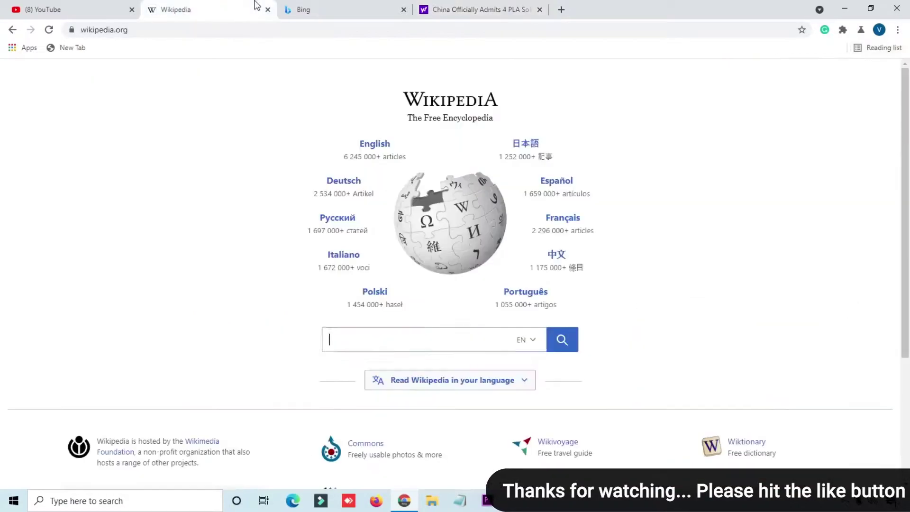
pyautogui.click(801, 29)
pyautogui.click(776, 61)
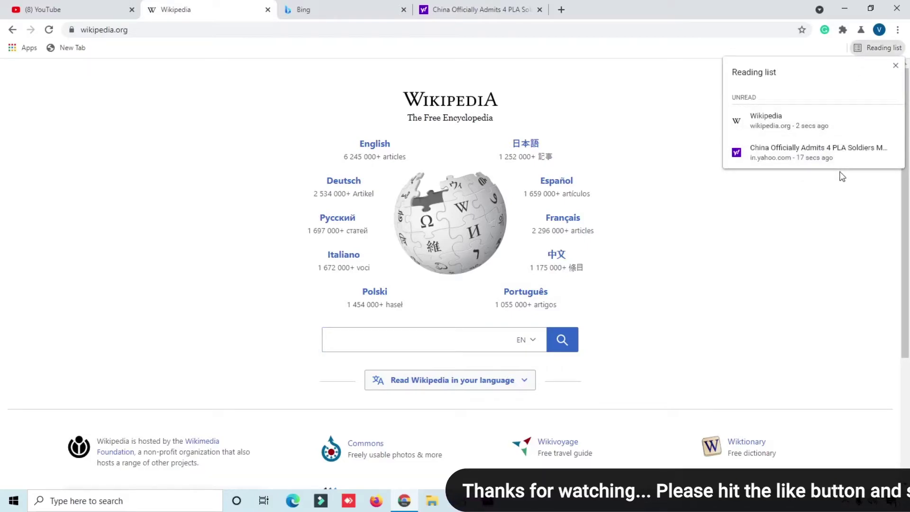
pyautogui.moveTo(836, 124)
pyautogui.moveTo(830, 158)
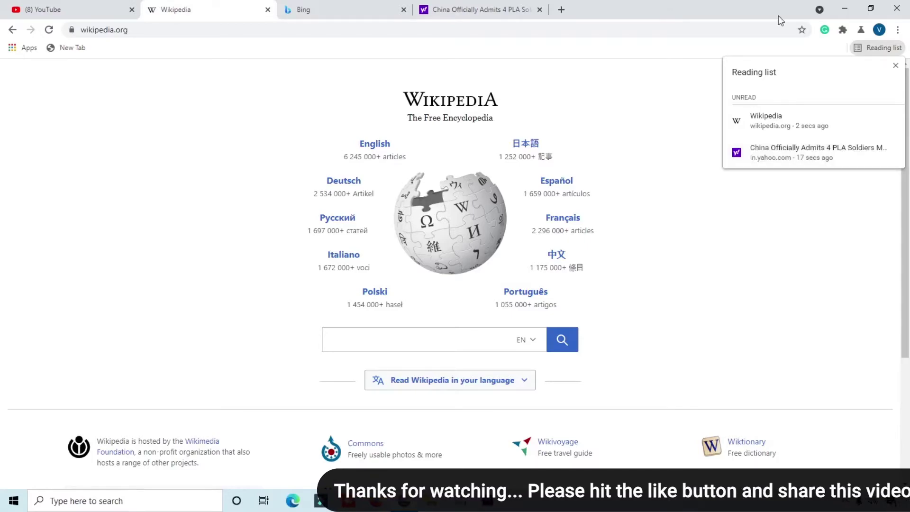
pyautogui.click(645, 6)
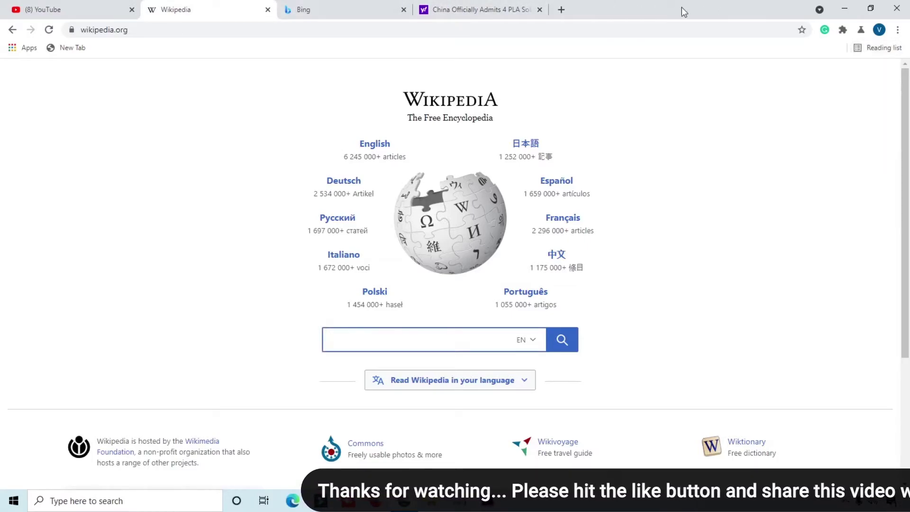
# - Play the Emirates A380-800 Papercraft video in the miniplayer and scroll down the home feed
pyautogui.click(59, 7)
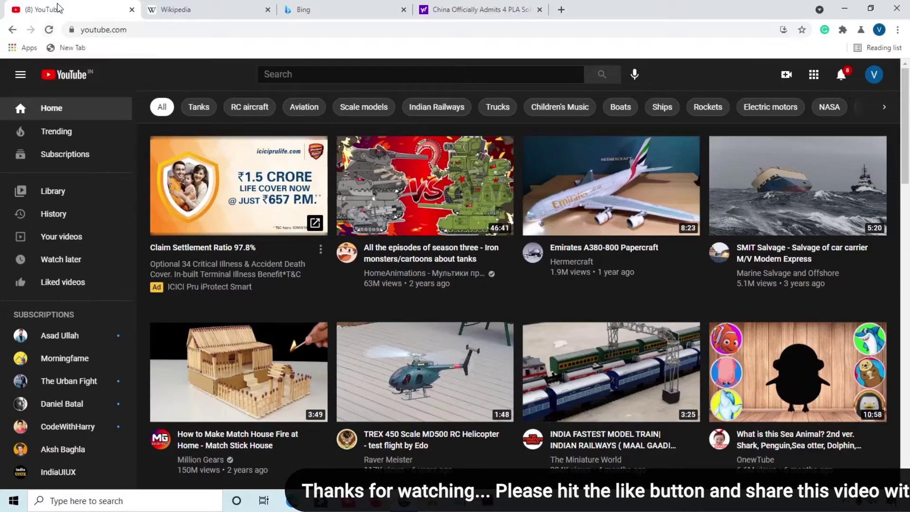
pyautogui.moveTo(583, 191)
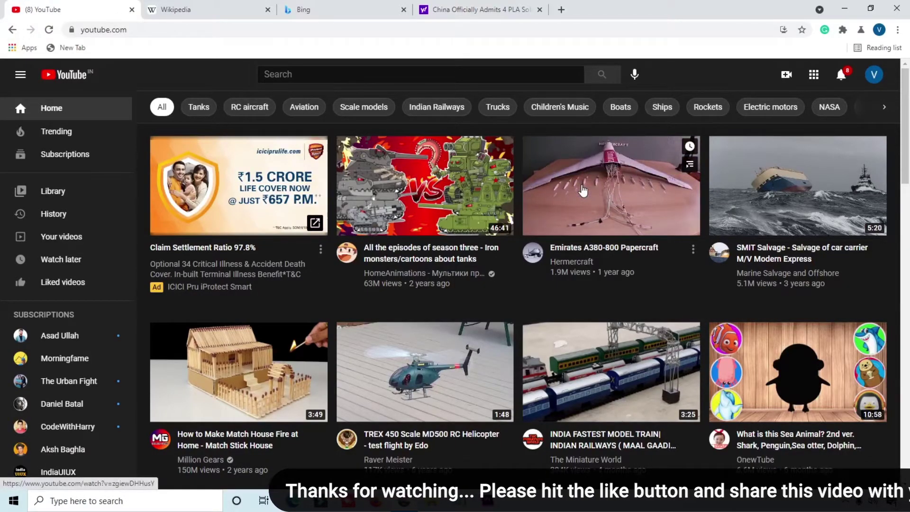
pyautogui.click(583, 190)
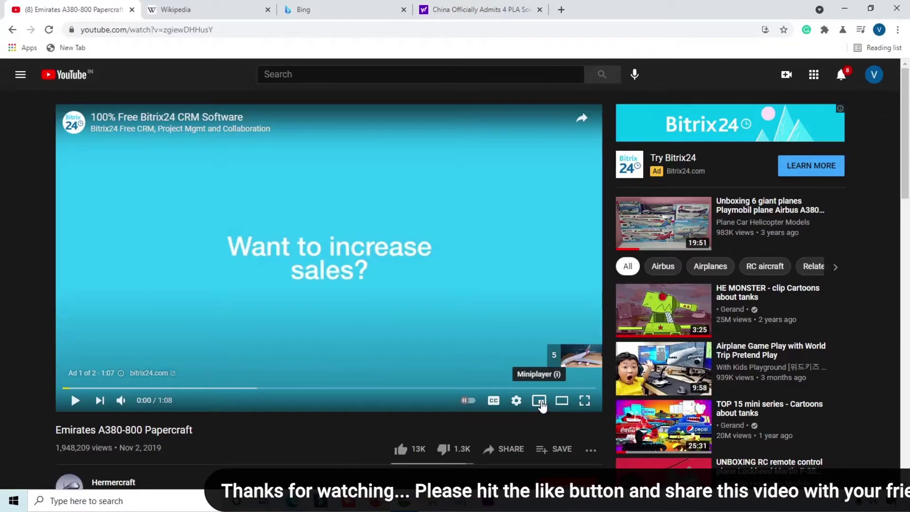
pyautogui.click(541, 402)
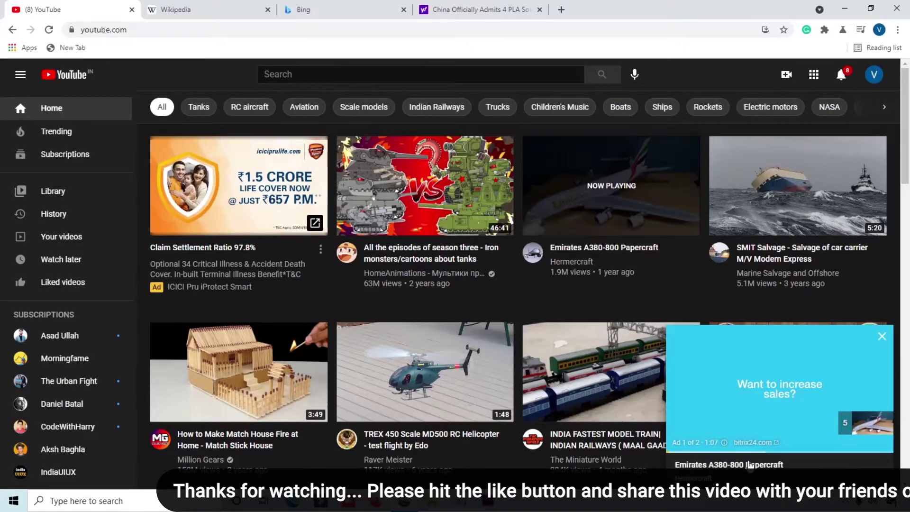
pyautogui.scroll(-5, 608, 398)
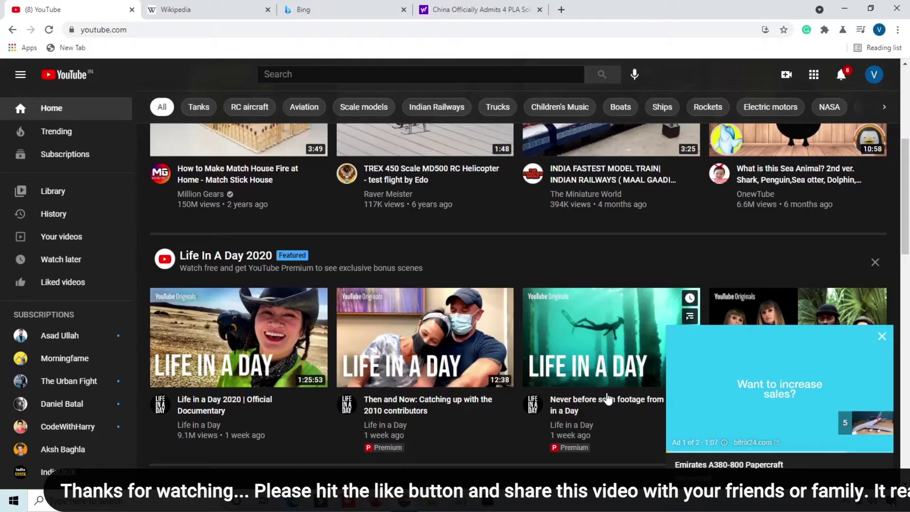
# - Pop the video into picture-in-picture, minimize Chrome, then pause and resume the floating window
pyautogui.click(862, 31)
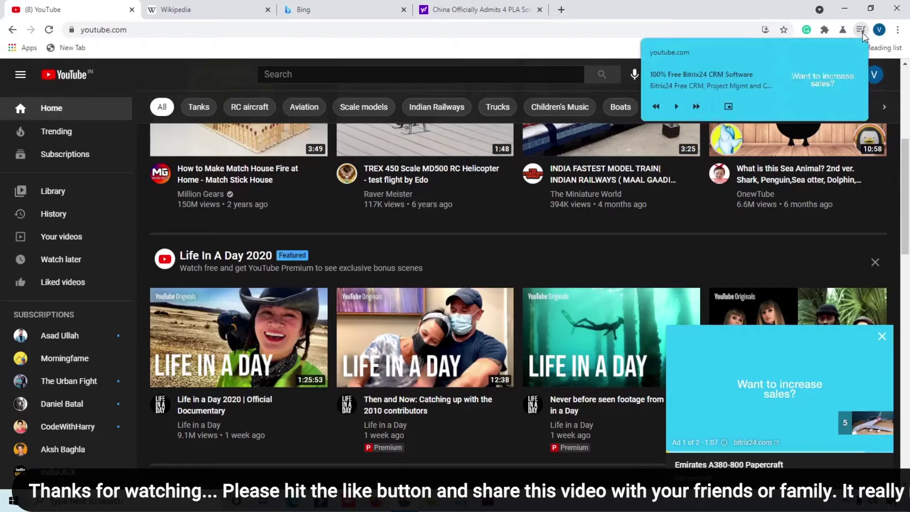
pyautogui.click(727, 107)
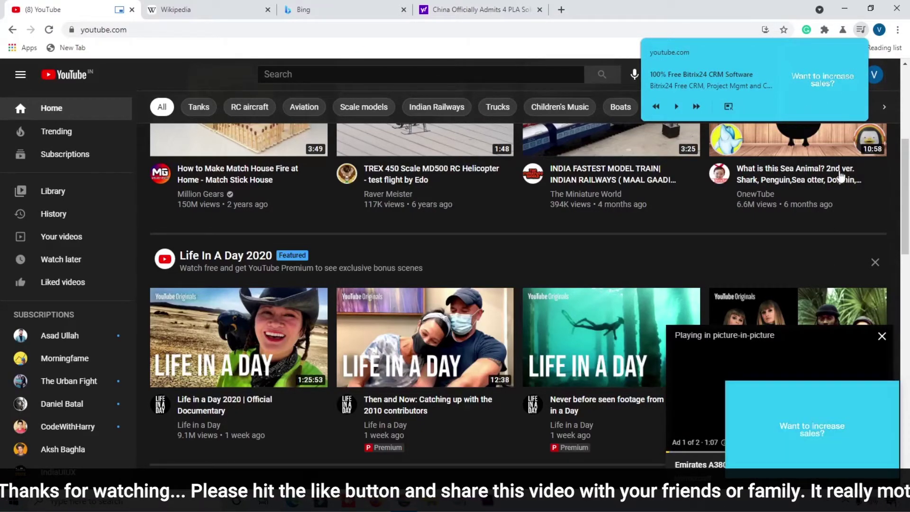
pyautogui.click(851, 8)
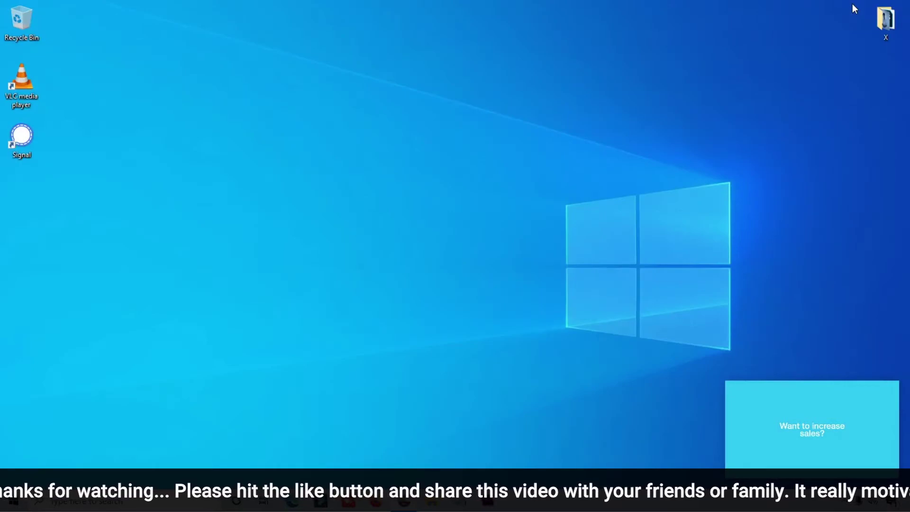
pyautogui.moveTo(817, 454)
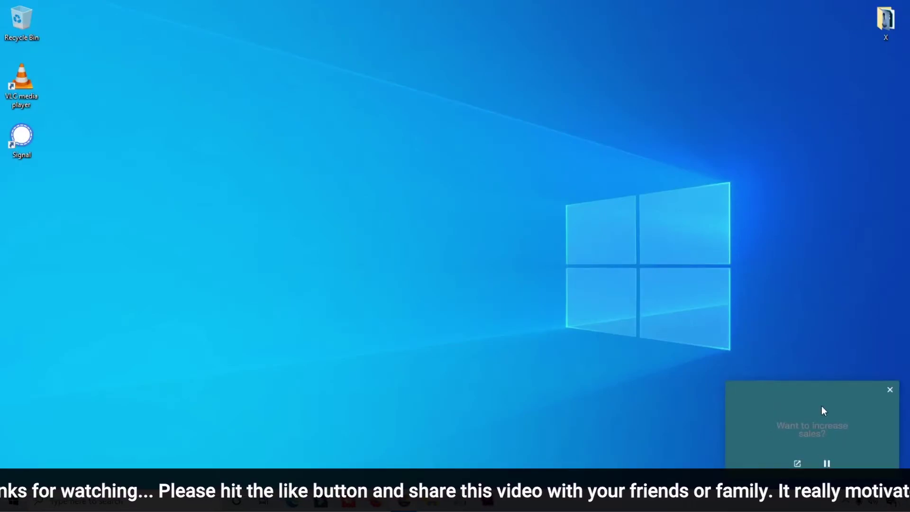
pyautogui.click(827, 464)
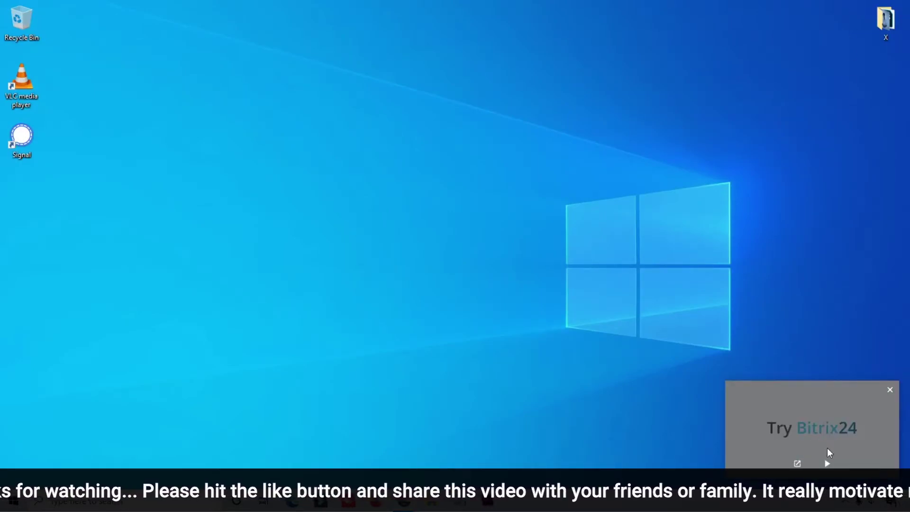
pyautogui.click(827, 463)
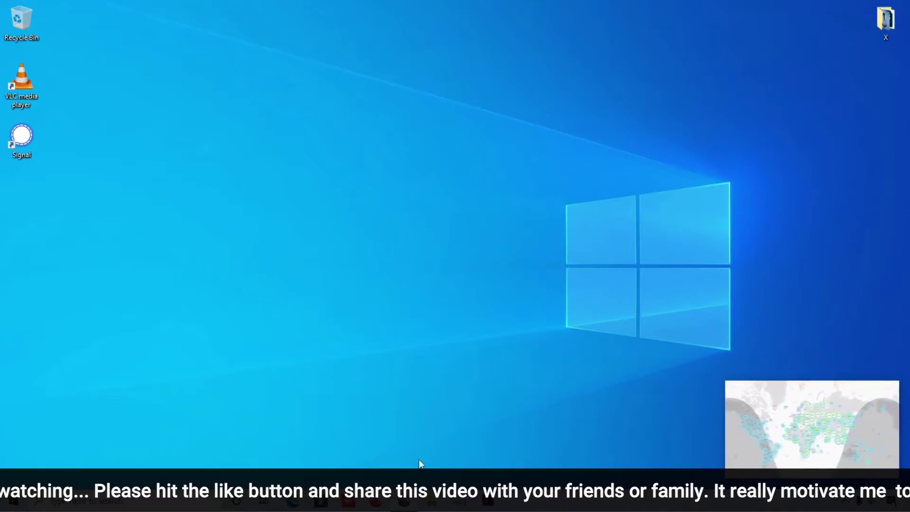
# - Open Firefox to show the video floats above it, then close Firefox
pyautogui.click(376, 502)
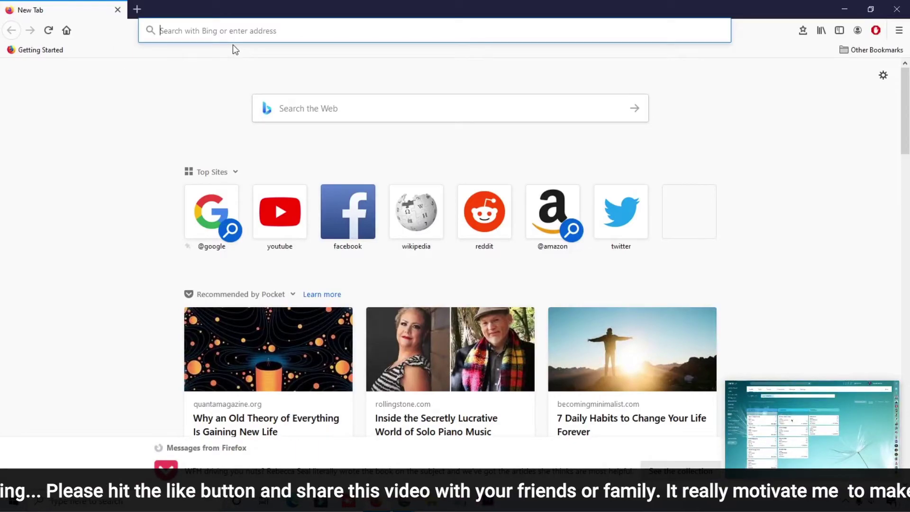
pyautogui.click(232, 31)
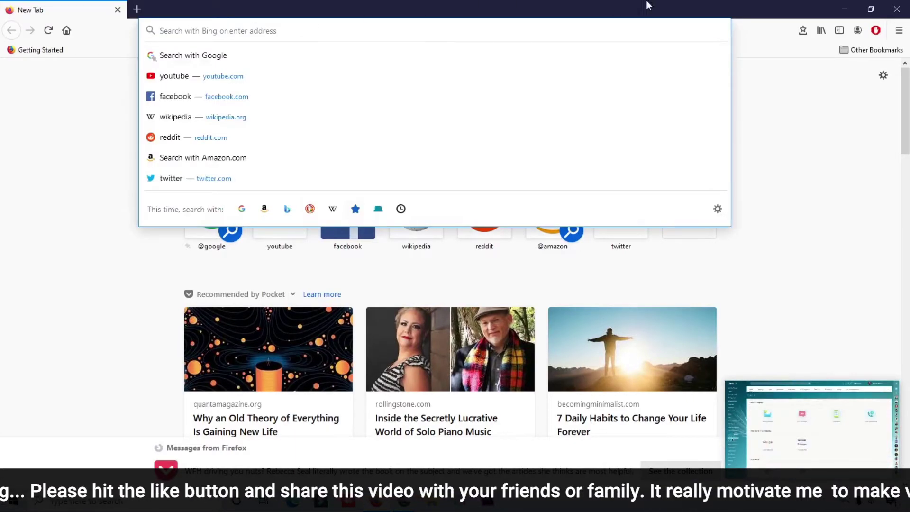
pyautogui.click(897, 9)
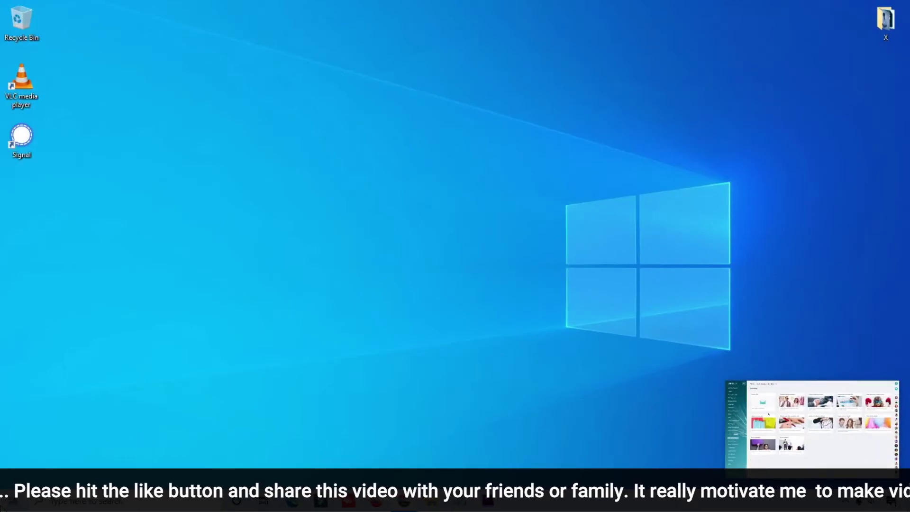
pyautogui.click(13, 502)
# - Launch Excel with a blank workbook, then close the picture-in-picture window back into Chrome
pyautogui.write('excel')
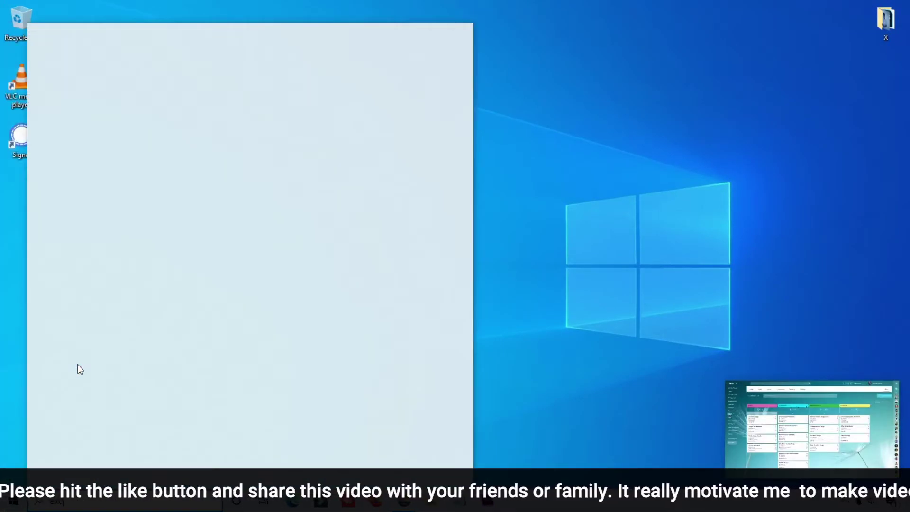
pyautogui.press('Return')
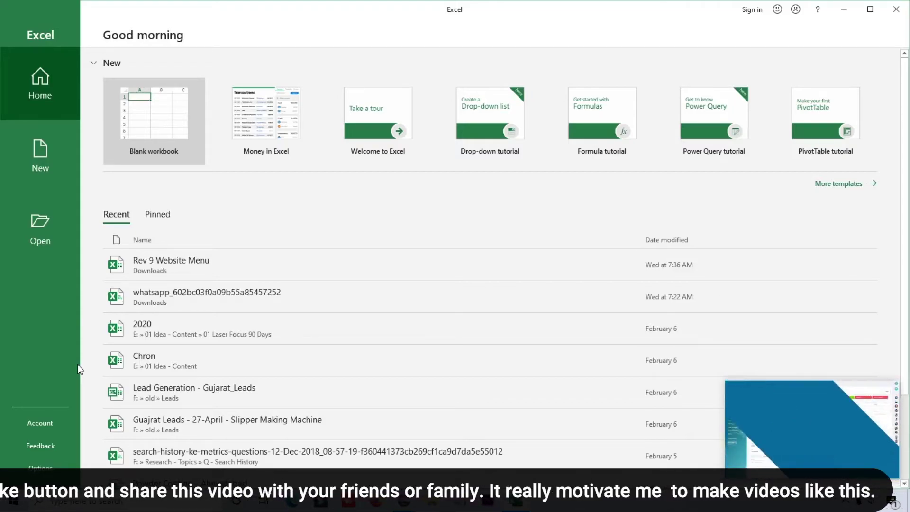
pyautogui.click(114, 157)
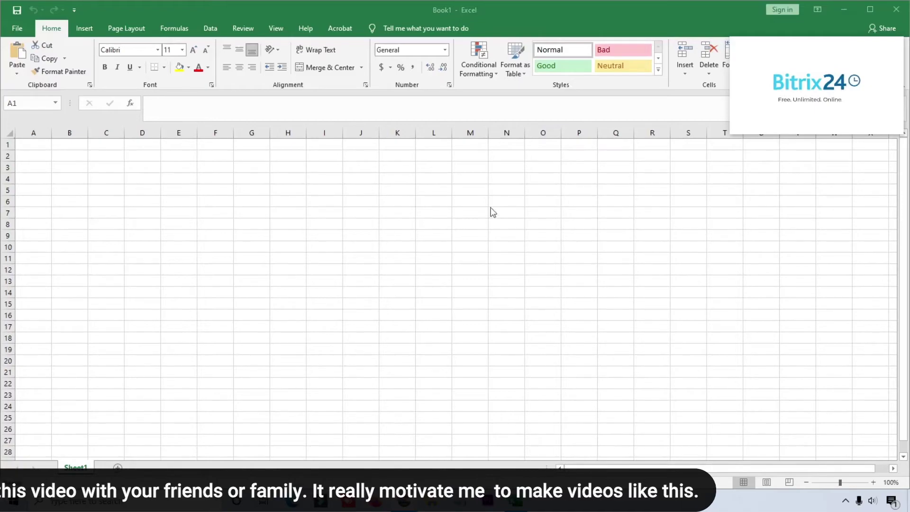
pyautogui.moveTo(797, 122)
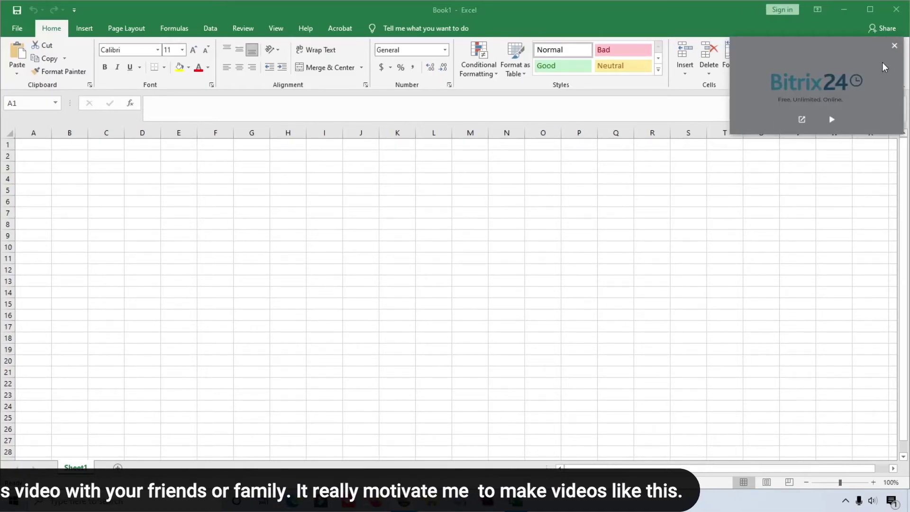
pyautogui.click(895, 45)
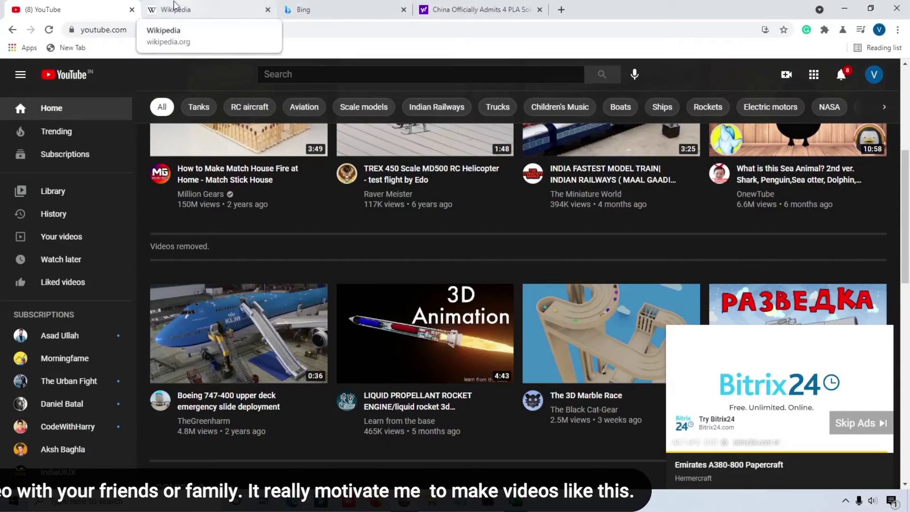
# - Add about twenty New Tab pages until the tab strip overflows
pyautogui.click(562, 10)
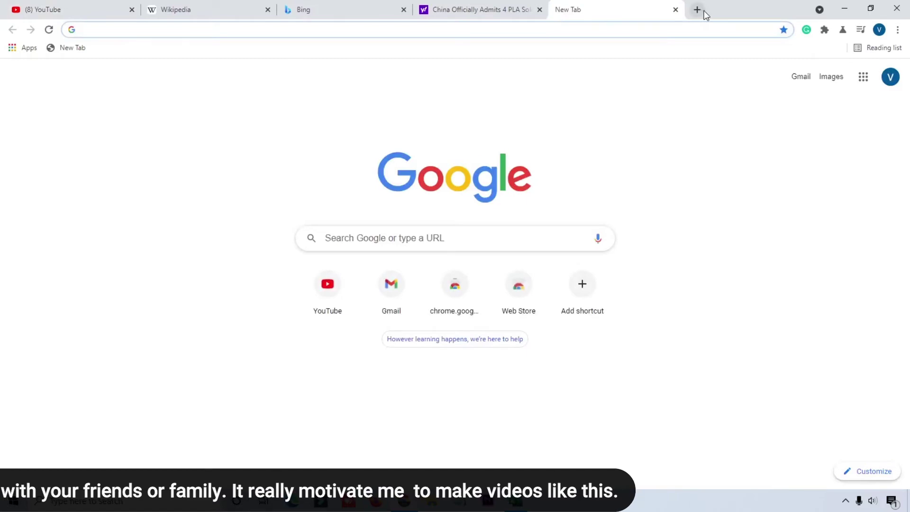
pyautogui.click(704, 10)
pyautogui.doubleClick(775, 9)
pyautogui.doubleClick(775, 10)
pyautogui.doubleClick(775, 10)
pyautogui.click(775, 9)
pyautogui.doubleClick(775, 9)
pyautogui.click(775, 10)
pyautogui.doubleClick(775, 10)
pyautogui.doubleClick(775, 9)
pyautogui.click(775, 10)
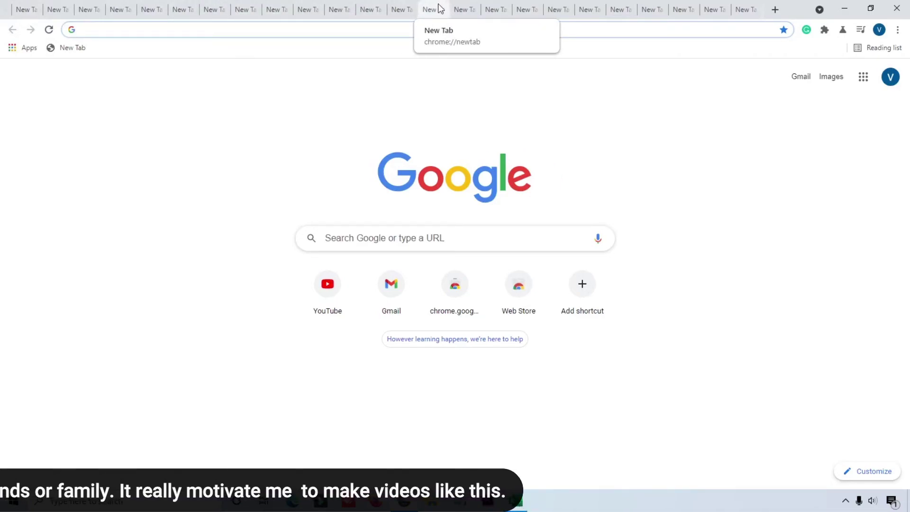
# - Add one more tab with Ctrl+T and scroll the tab strip between the first and last tabs
pyautogui.hotkey('ctrl', 't')
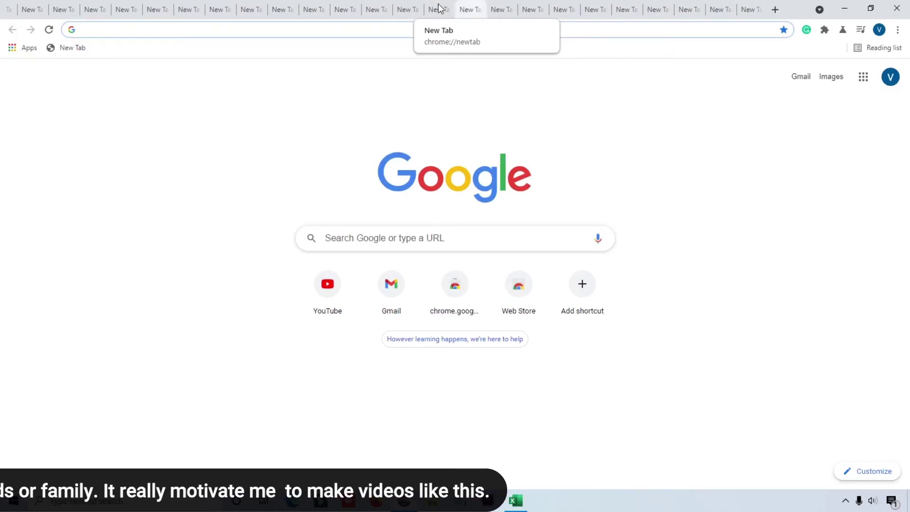
pyautogui.scroll(3, 440, 8)
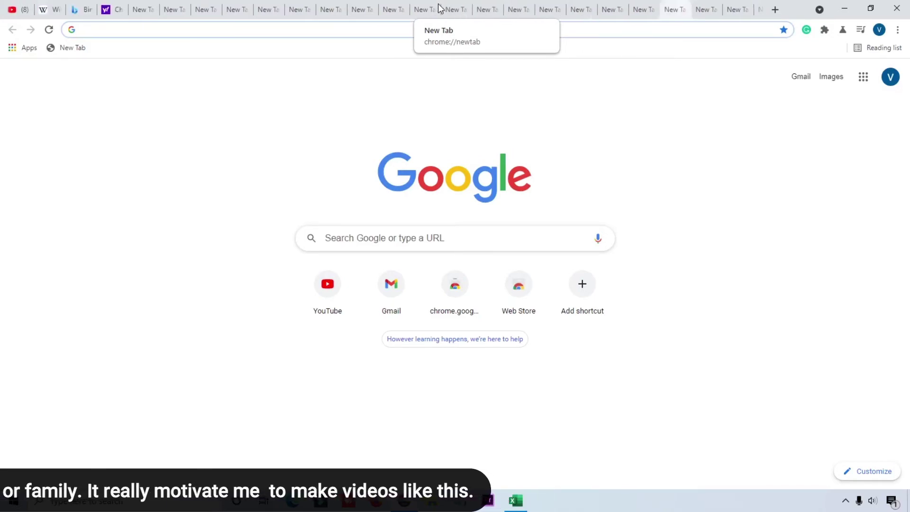
pyautogui.scroll(-5, 440, 7)
pyautogui.scroll(3, 440, 8)
pyautogui.scroll(3, 71, 8)
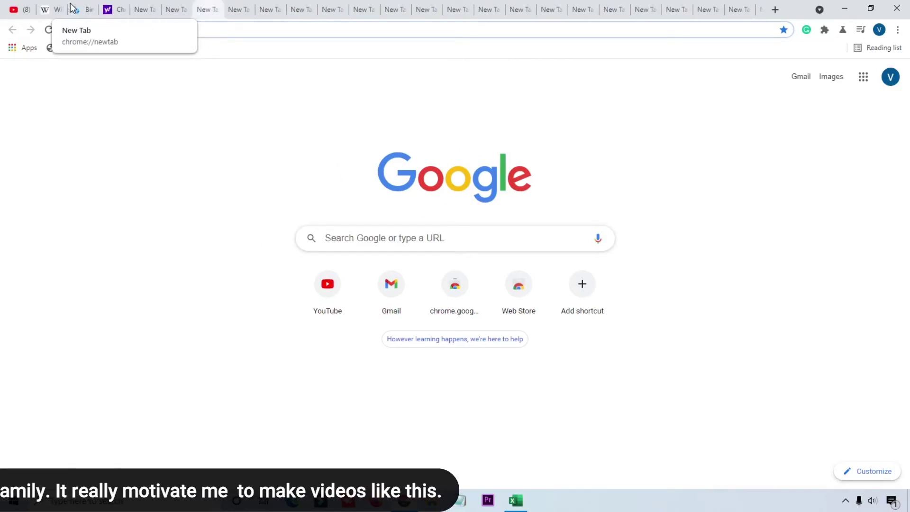
pyautogui.scroll(-5, 254, 7)
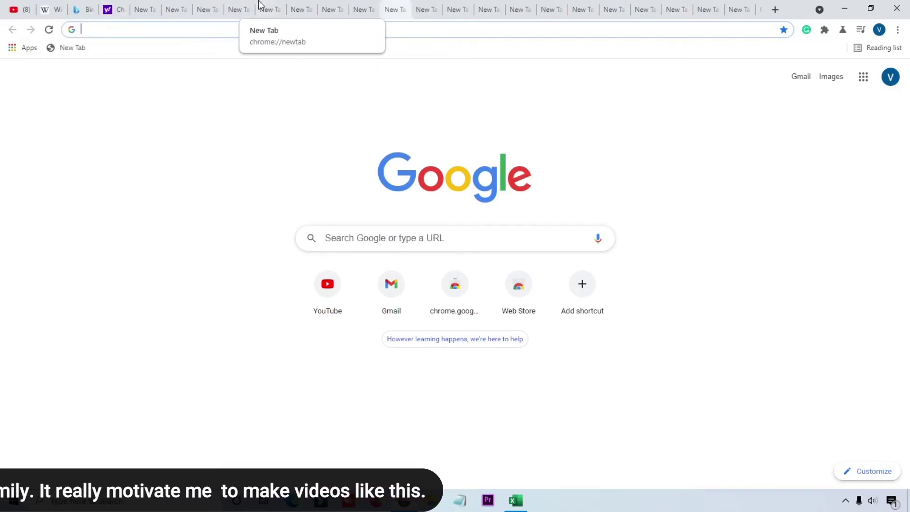
pyautogui.scroll(-5, 259, 8)
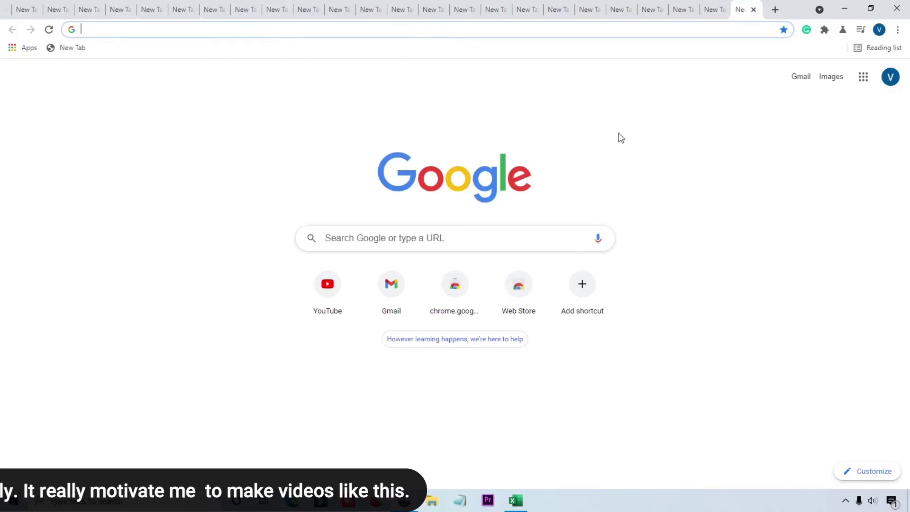